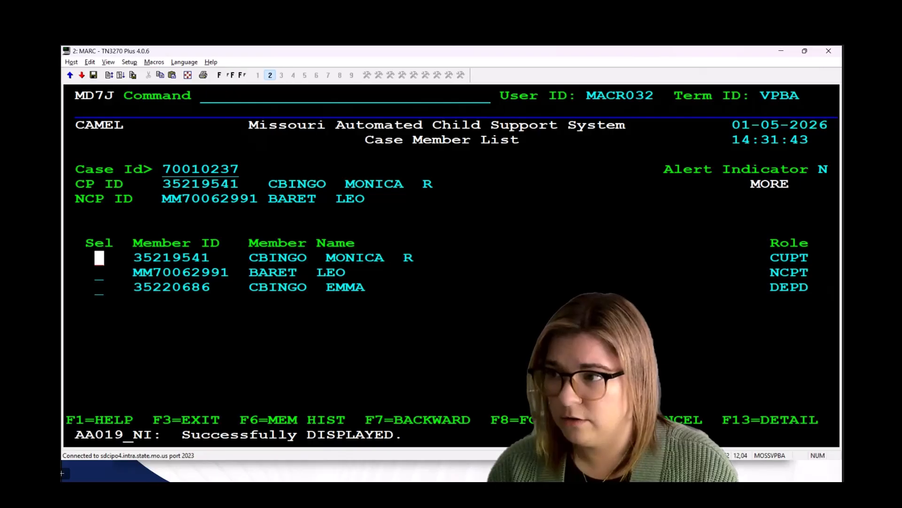
# Step: Select the case member with the DEPD role and open their Dependent Paternity Detail (DEPPD) screen
pyautogui.press('Tab')
pyautogui.press('Tab')
pyautogui.write('s')
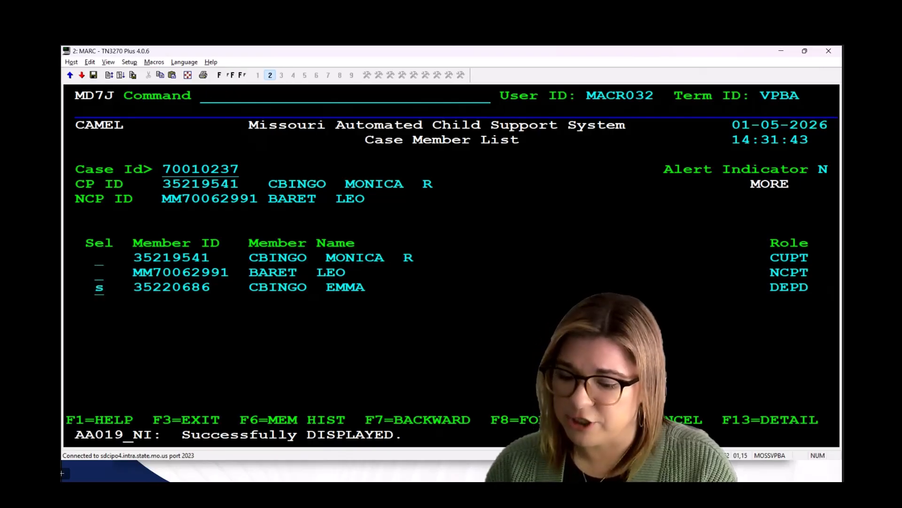
pyautogui.write('depp')
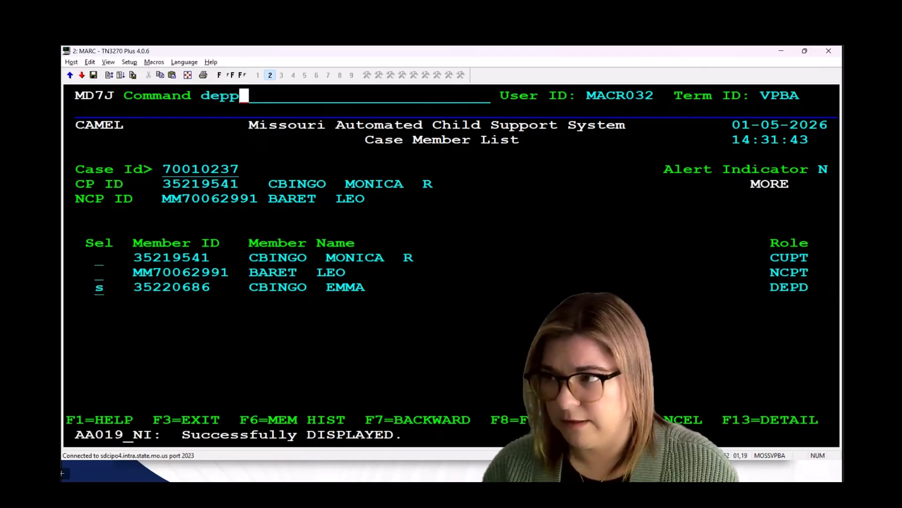
pyautogui.write('d')
pyautogui.press('Return')
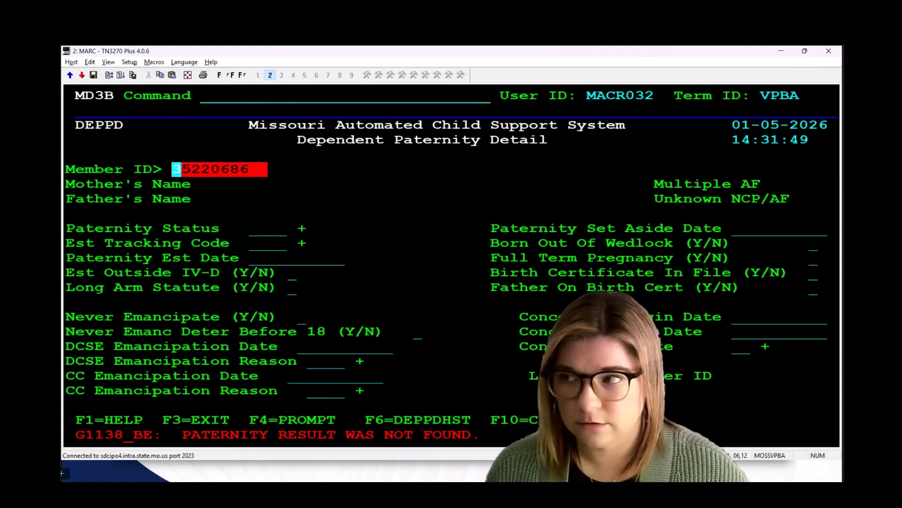
# Step: Set up an add action and choose paternity status L3R (MO JO PRE-4D) from the PAT01 reference codes
pyautogui.press('Home')
pyautogui.write('a')
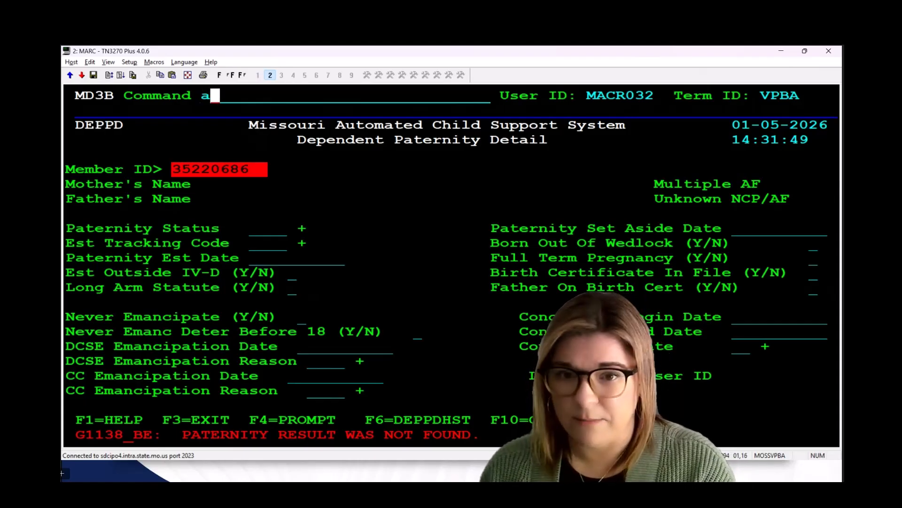
pyautogui.press('Tab')
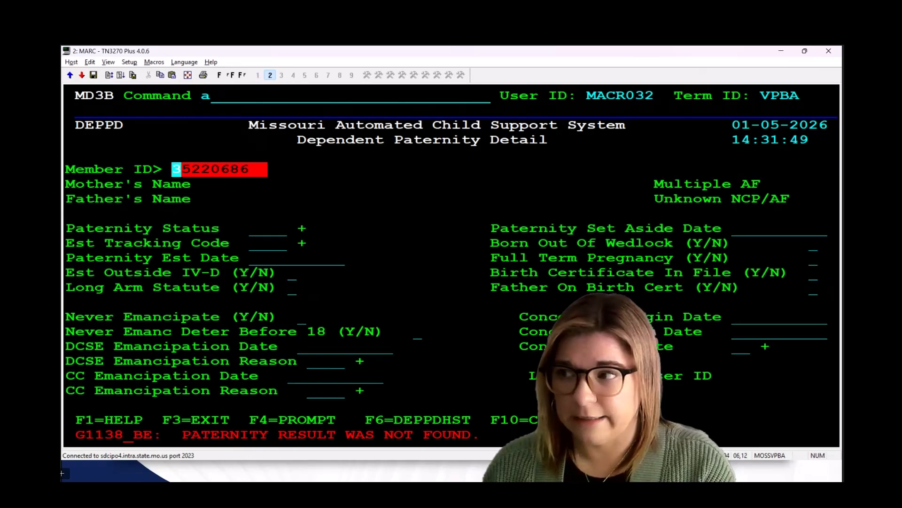
pyautogui.press('Tab')
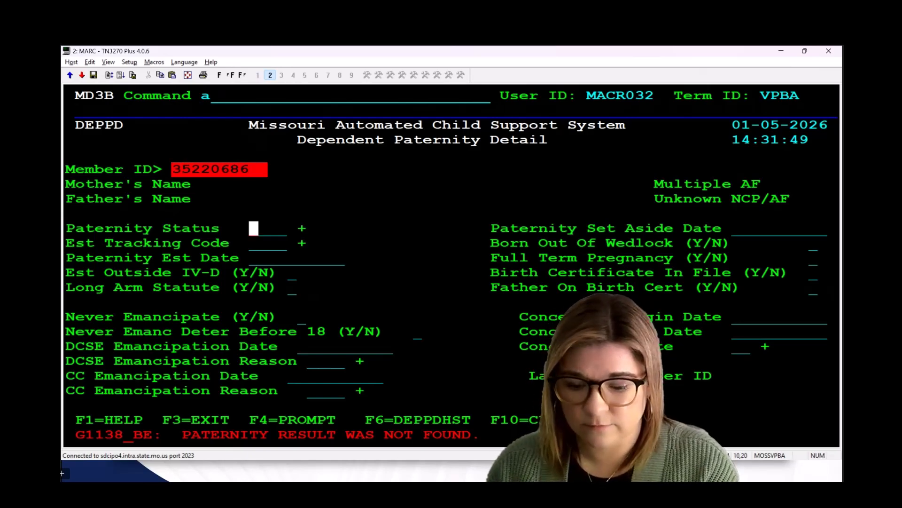
pyautogui.write('=')
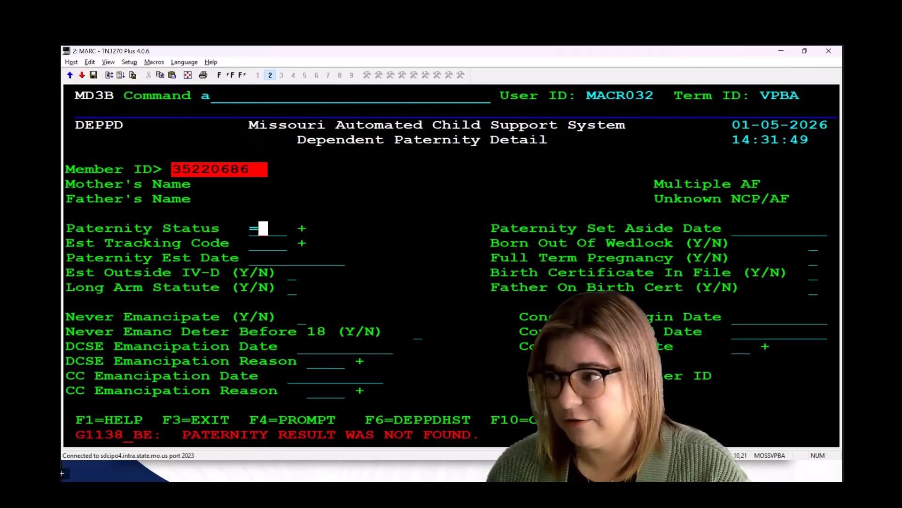
pyautogui.press('F4')
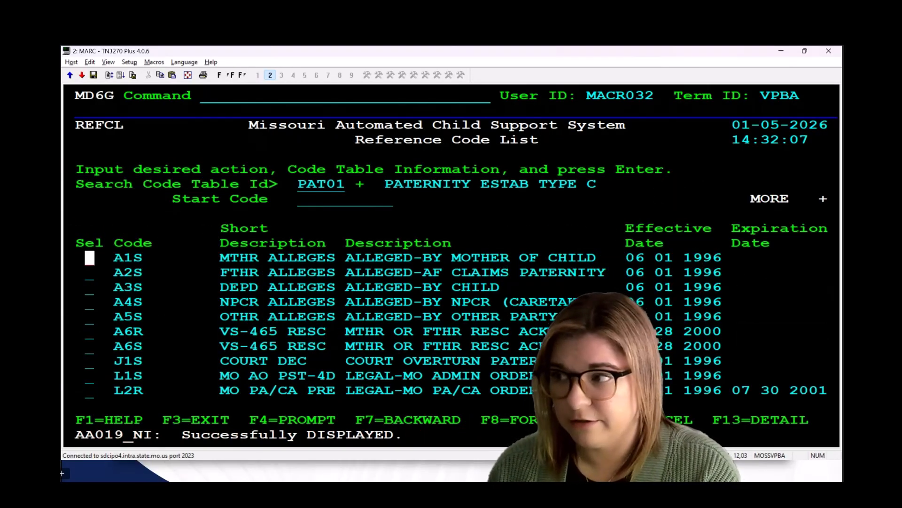
pyautogui.press('F8')
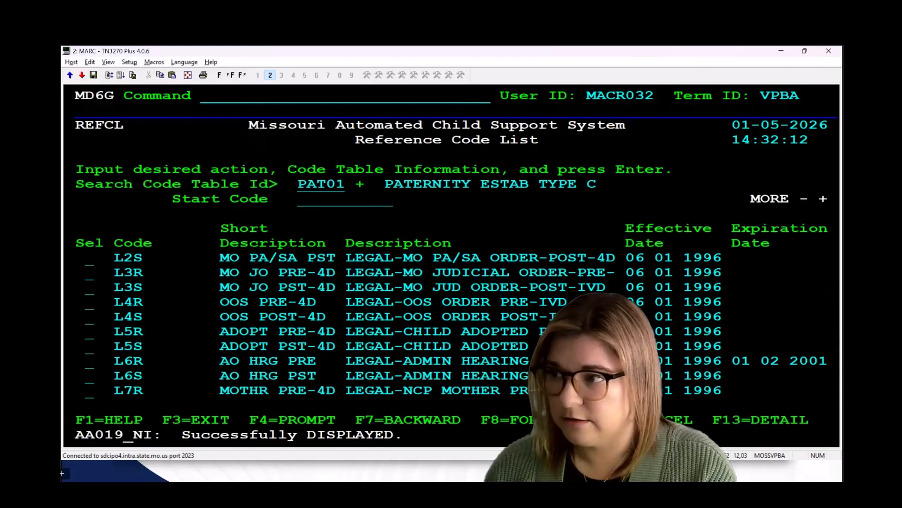
pyautogui.press('Tab')
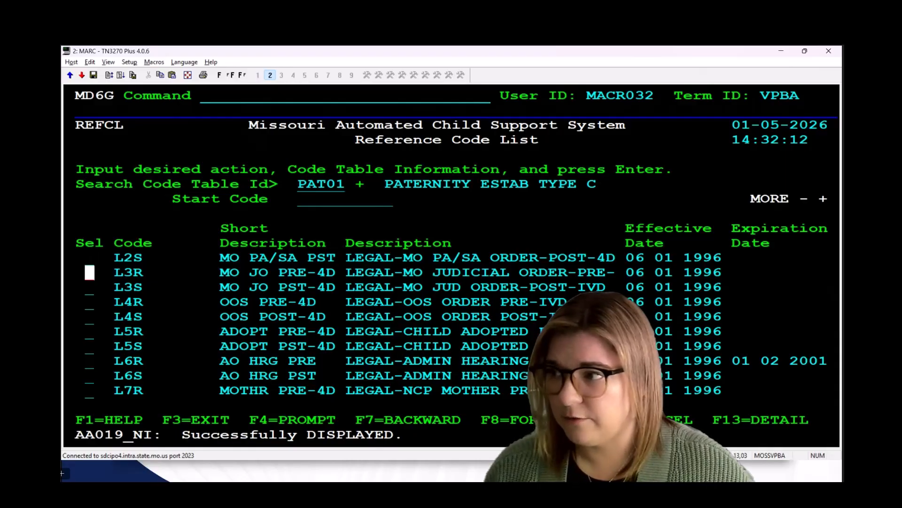
pyautogui.write('s')
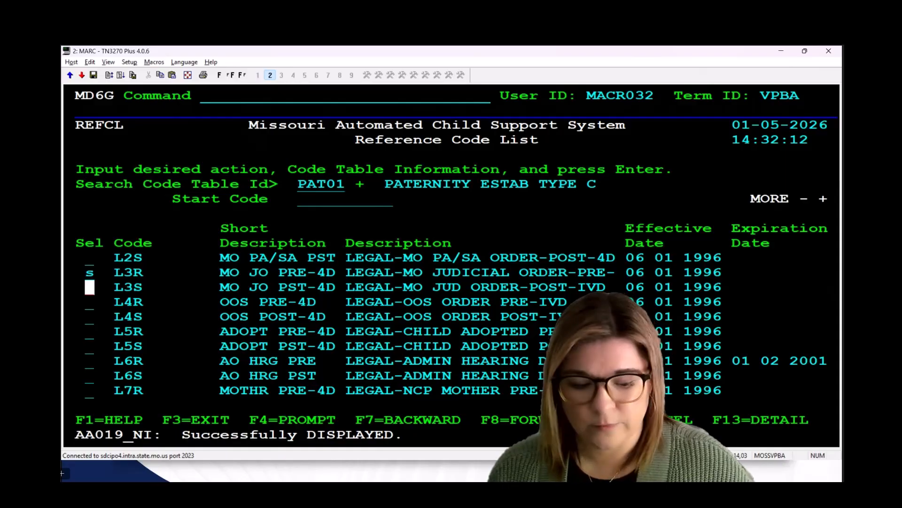
pyautogui.press('Return')
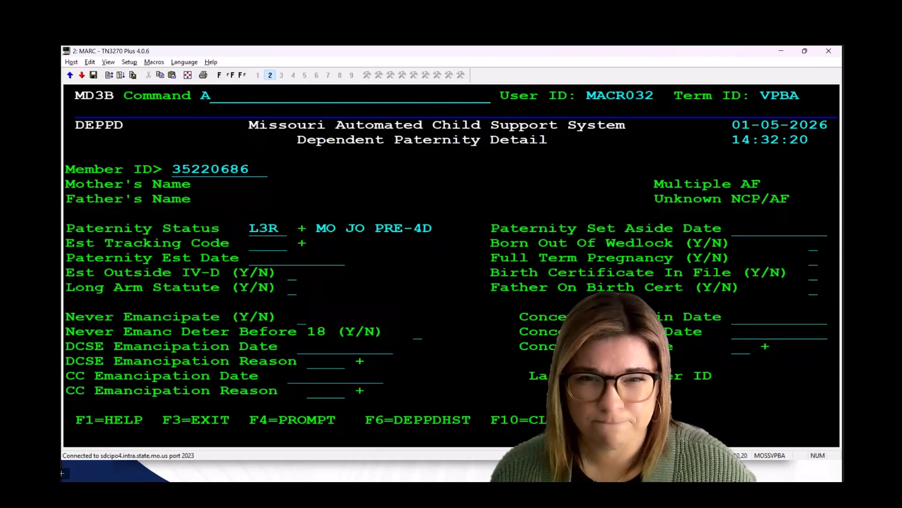
# Step: Mark Born Out Of Wedlock as Y for the dependent
pyautogui.press('Tab')
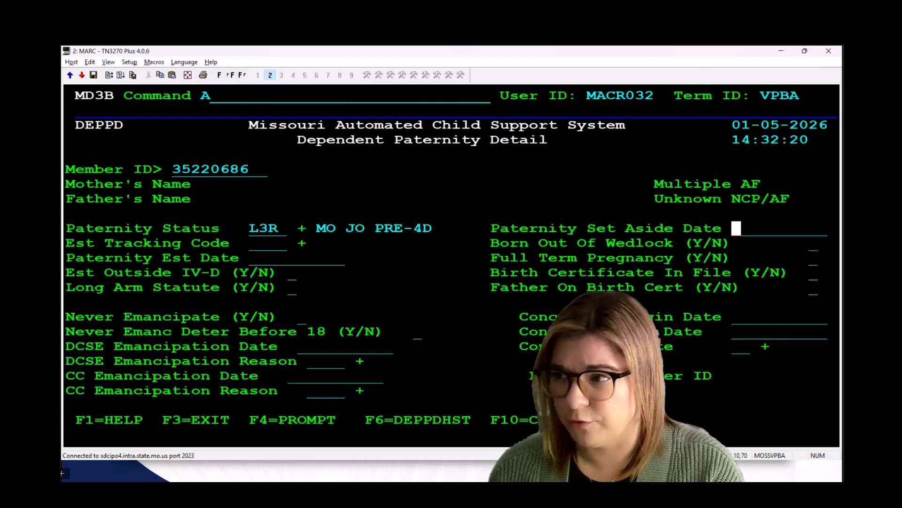
pyautogui.press('Tab')
pyautogui.press('Tab')
pyautogui.write('Y')
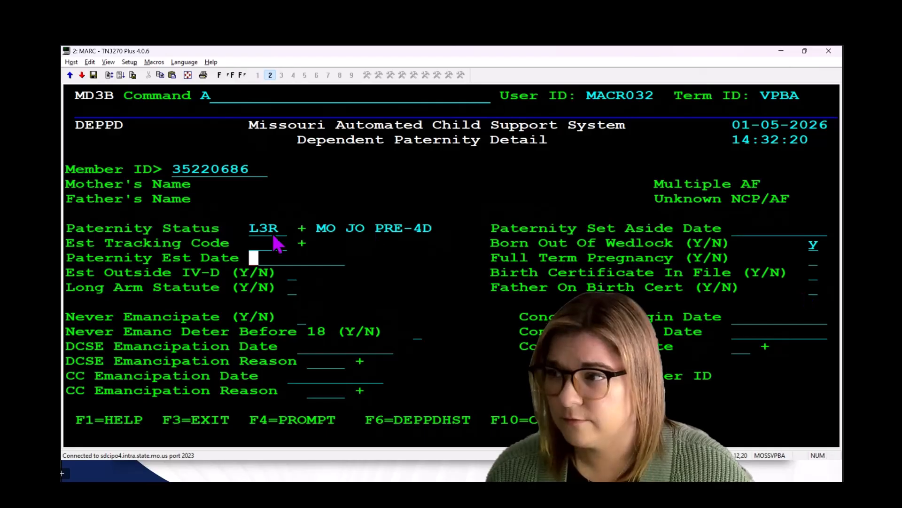
# Step: Look up the establishment tracking codes and choose ESTA (Established)
pyautogui.click(254, 243)
pyautogui.write('=')
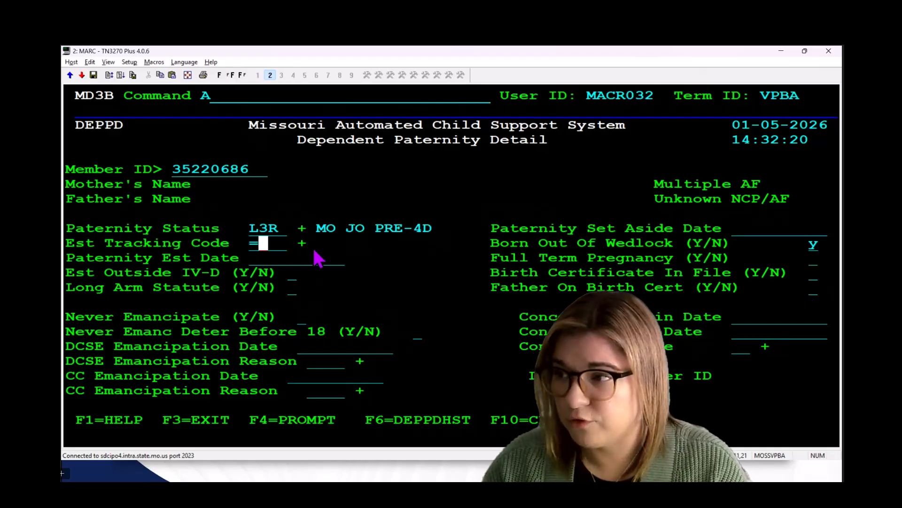
pyautogui.press('Return')
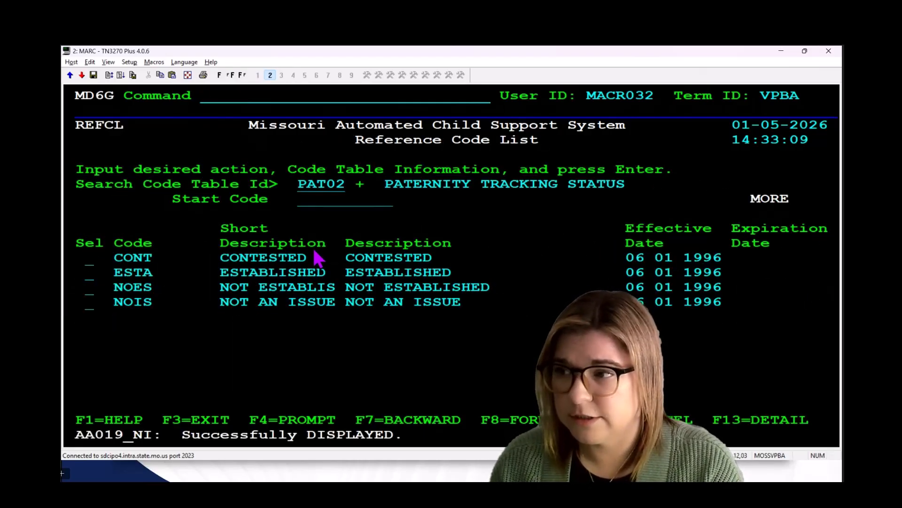
pyautogui.press('Tab')
pyautogui.write('s')
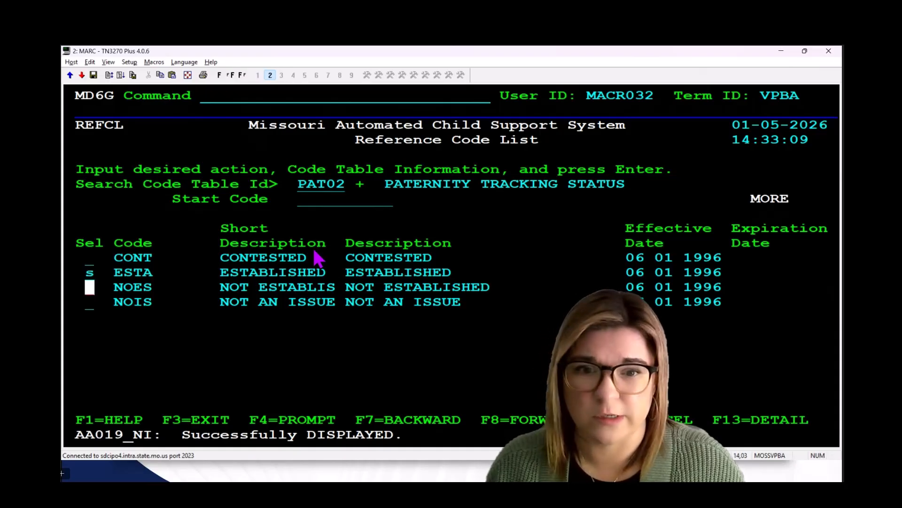
pyautogui.press('Return')
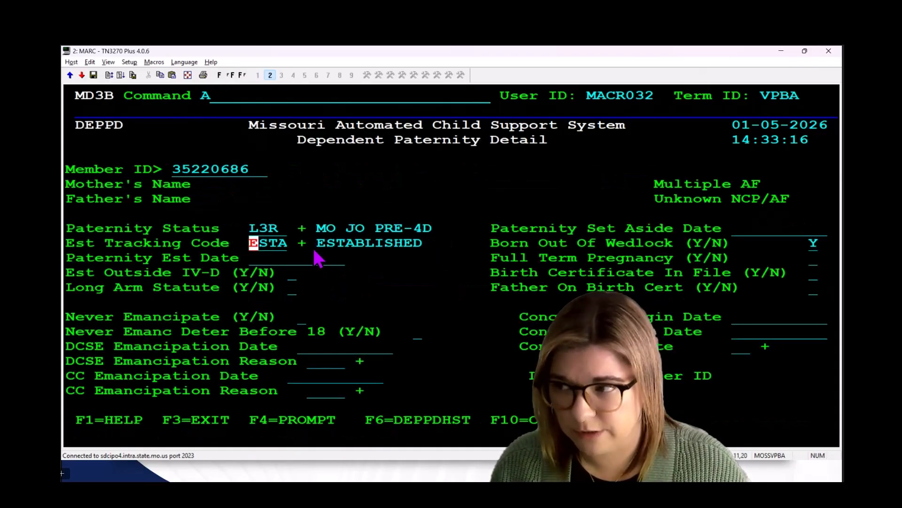
# Step: Enter the dependent's birth date as the Paternity Est Date, mark Full Term Pregnancy Y and add the record, highlighting Birth Certificate In File
pyautogui.press('Tab')
pyautogui.press('Tab')
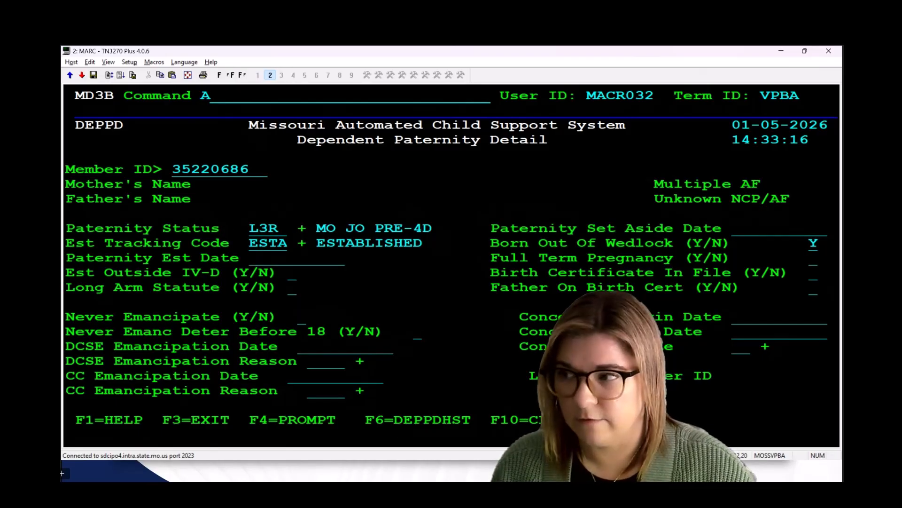
pyautogui.write('0')
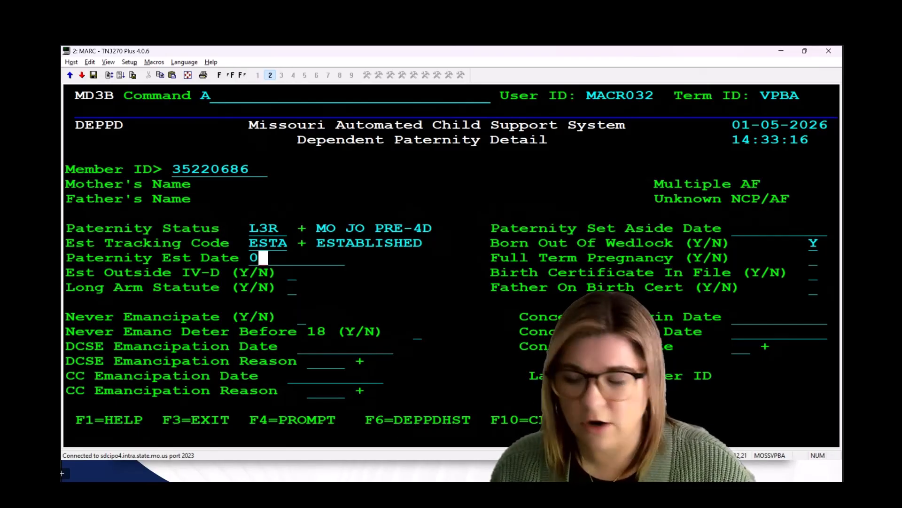
pyautogui.write('5 01 2024')
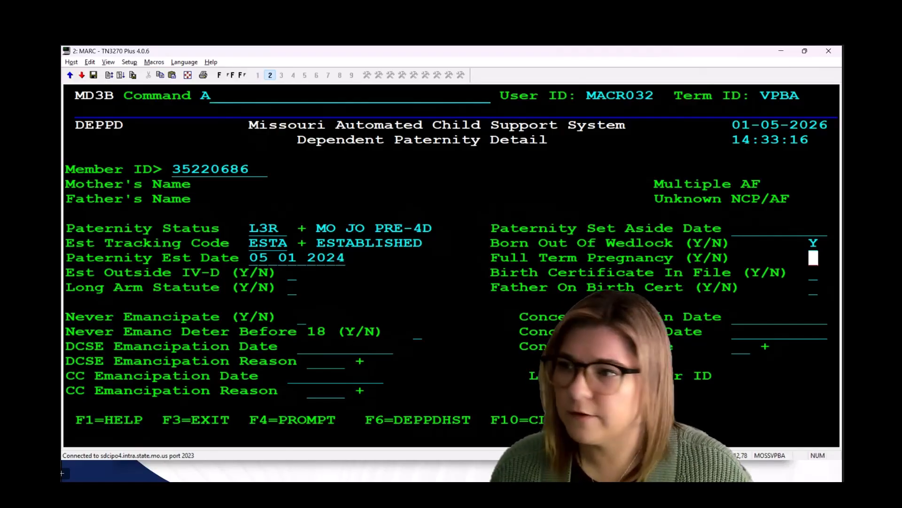
pyautogui.write('Y')
pyautogui.press('Return')
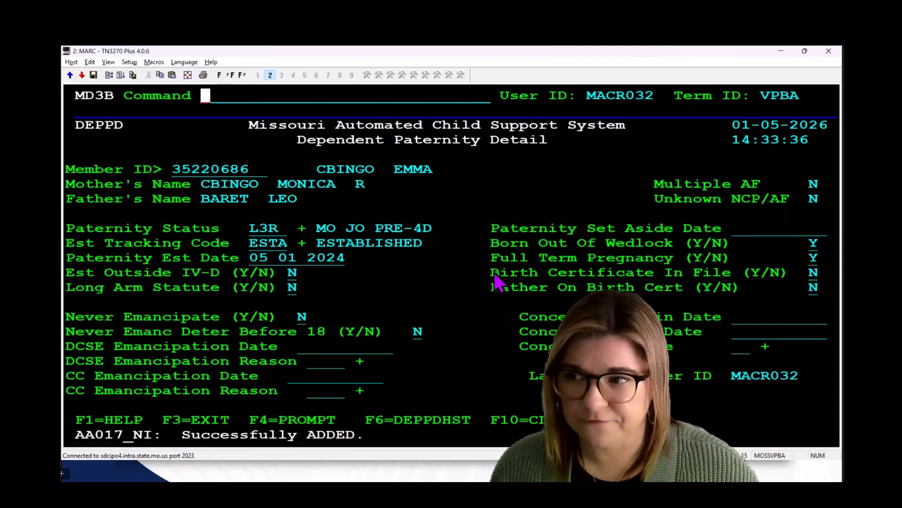
pyautogui.moveTo(493, 273); pyautogui.dragTo(818, 284)
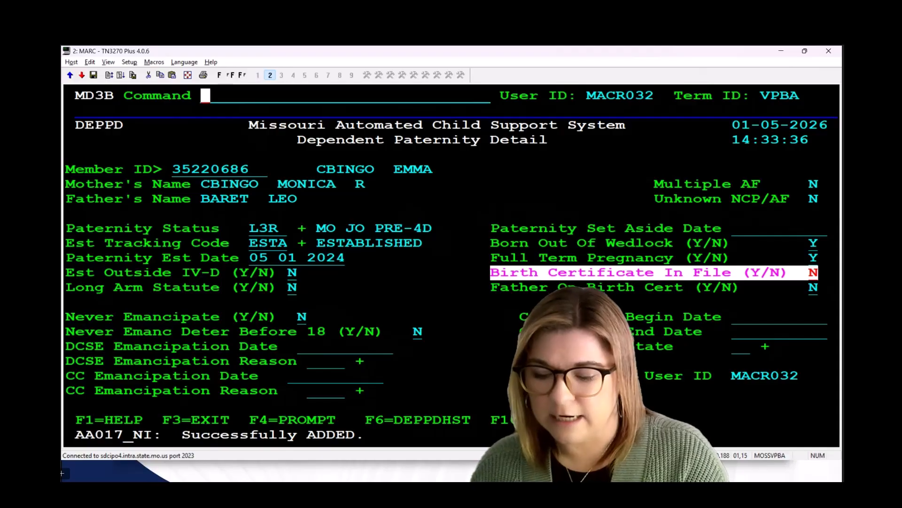
# Step: Open the dependent's Member Profile Detail 1 (MPRO1) and update the place of birth to Kansas City, MO
pyautogui.write('mpro1')
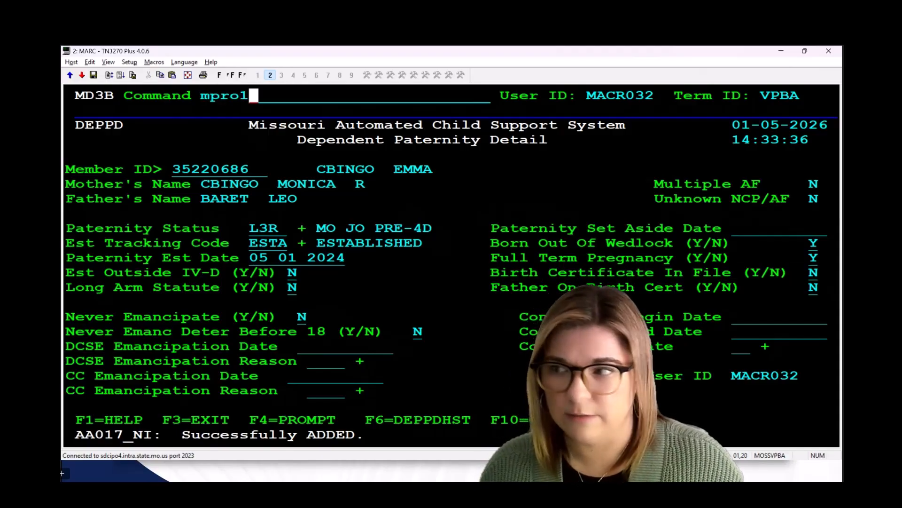
pyautogui.press('Return')
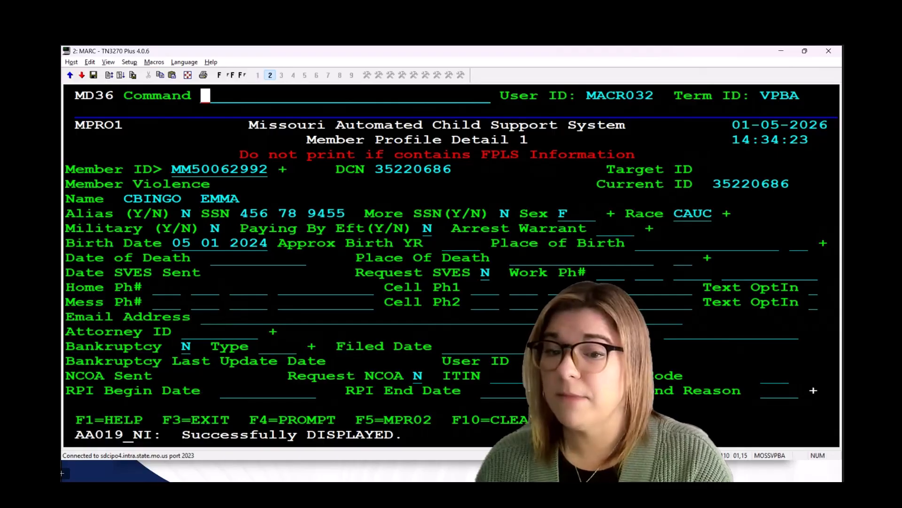
pyautogui.write('u')
pyautogui.press('Tab')
pyautogui.press('Tab')
pyautogui.press('Tab')
pyautogui.press('Tab')
pyautogui.press('Tab')
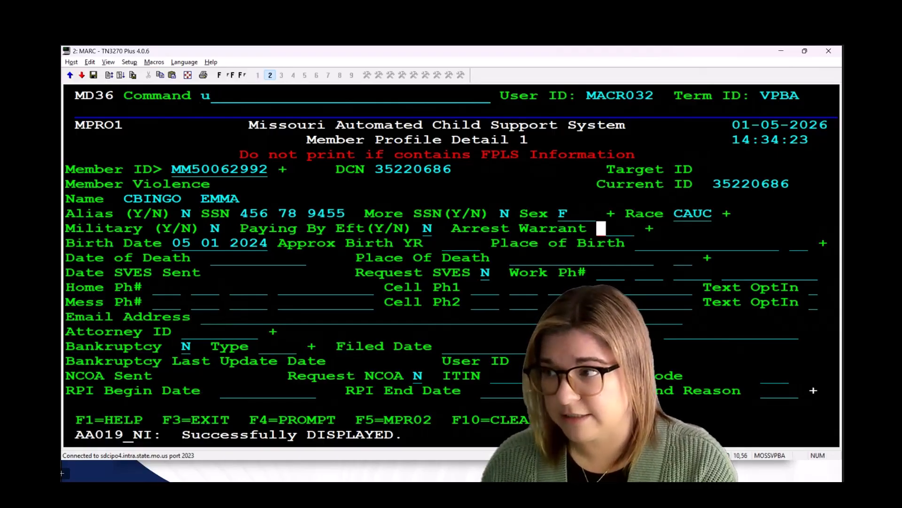
pyautogui.press('Tab')
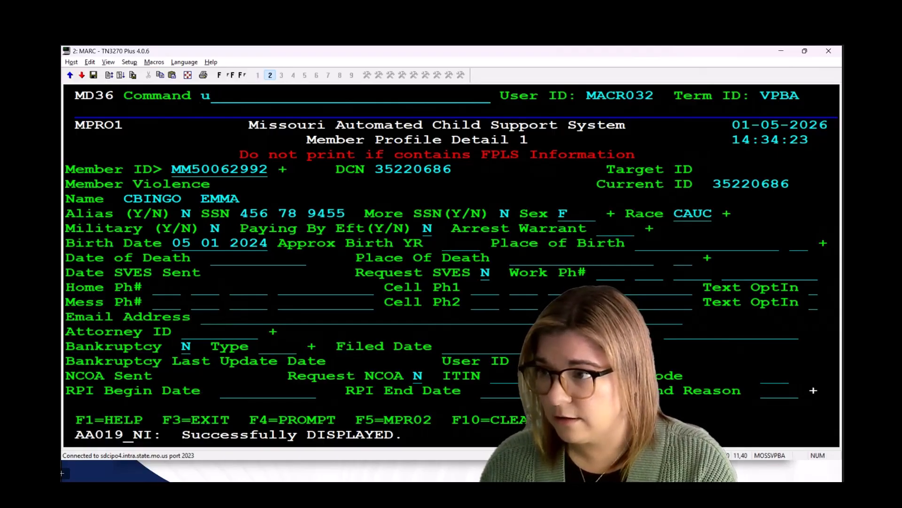
pyautogui.press('Tab')
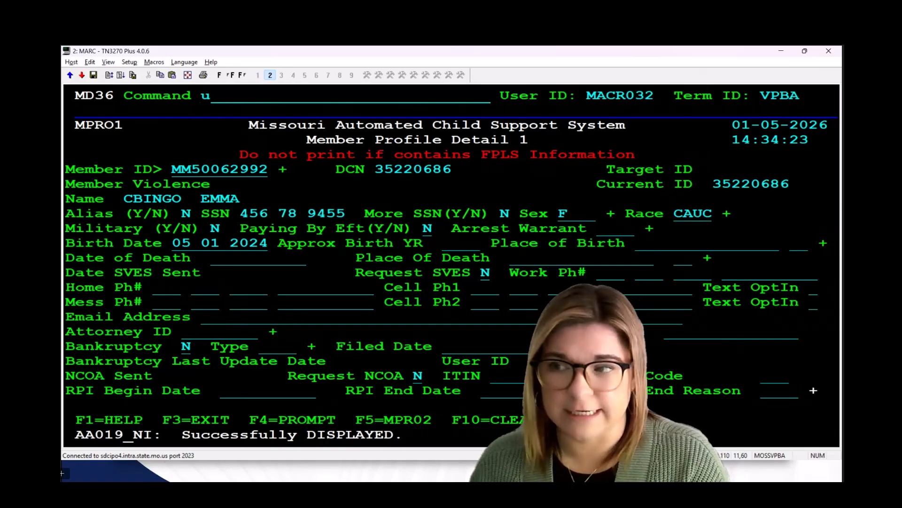
pyautogui.write('kansas')
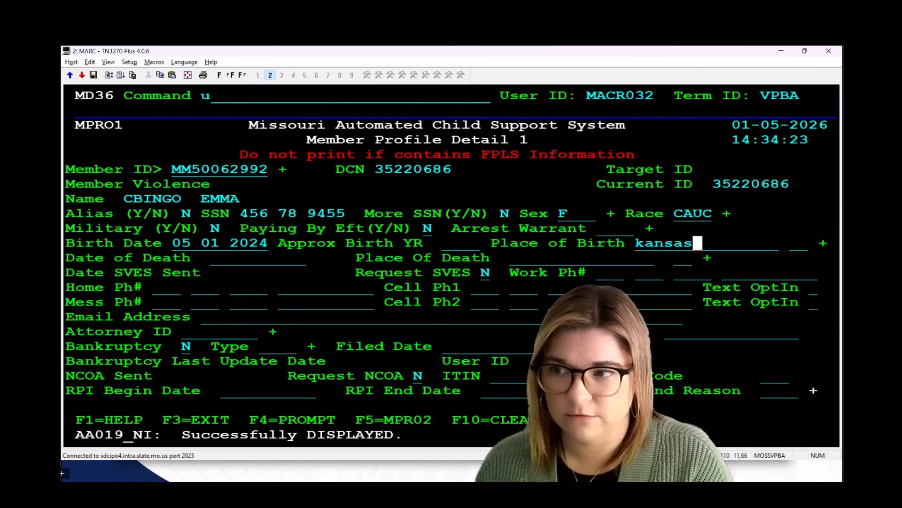
pyautogui.write(' city')
pyautogui.press('Tab')
pyautogui.write('mo')
pyautogui.press('Tab')
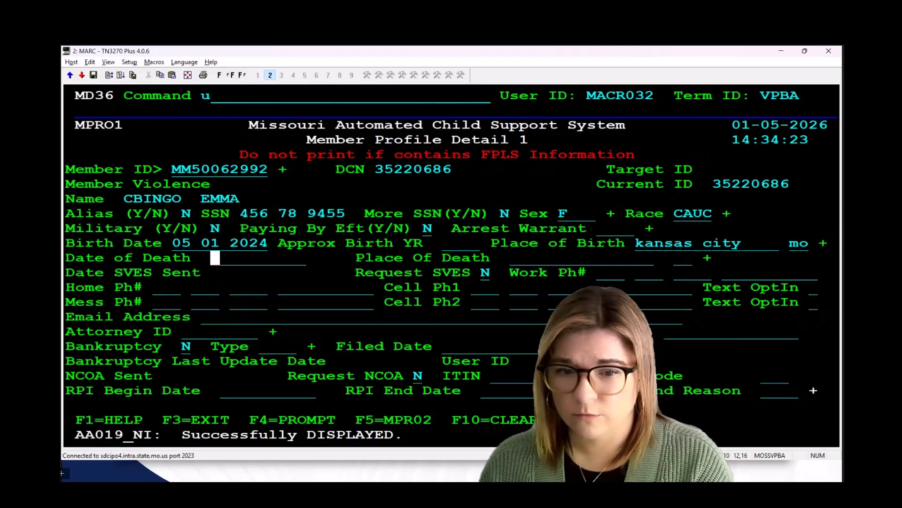
pyautogui.press('Return')
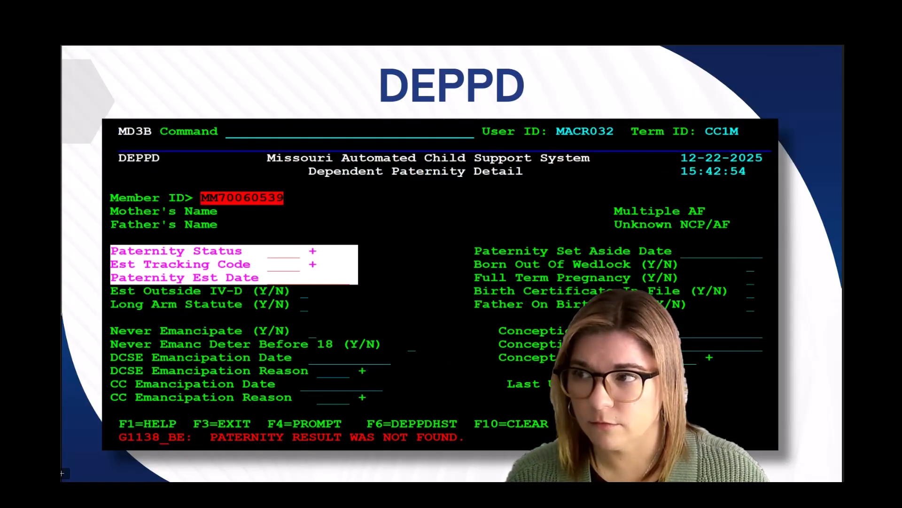
pyautogui.press('Right')
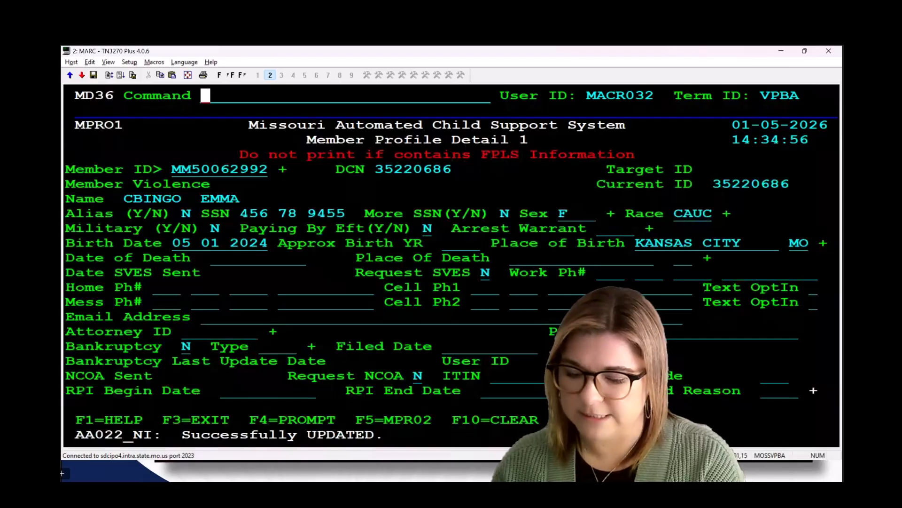
# Step: Open the Case Status screen (CSTAT) for the case and highlight the Case Status entry for review
pyautogui.write('cstat')
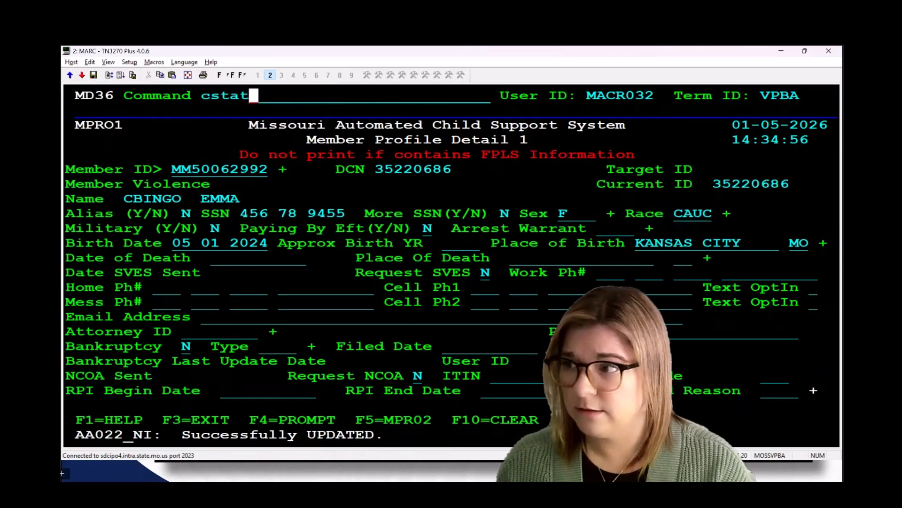
pyautogui.press('Return')
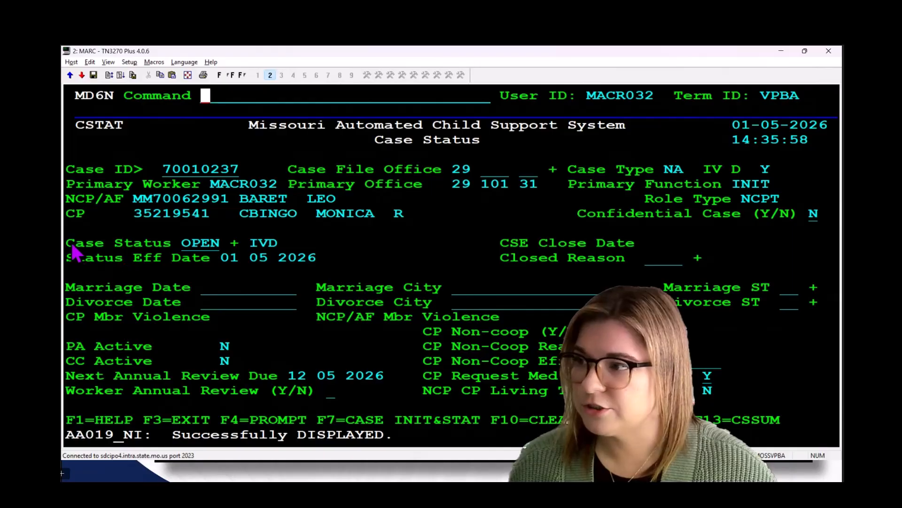
pyautogui.moveTo(70, 244); pyautogui.dragTo(220, 245)
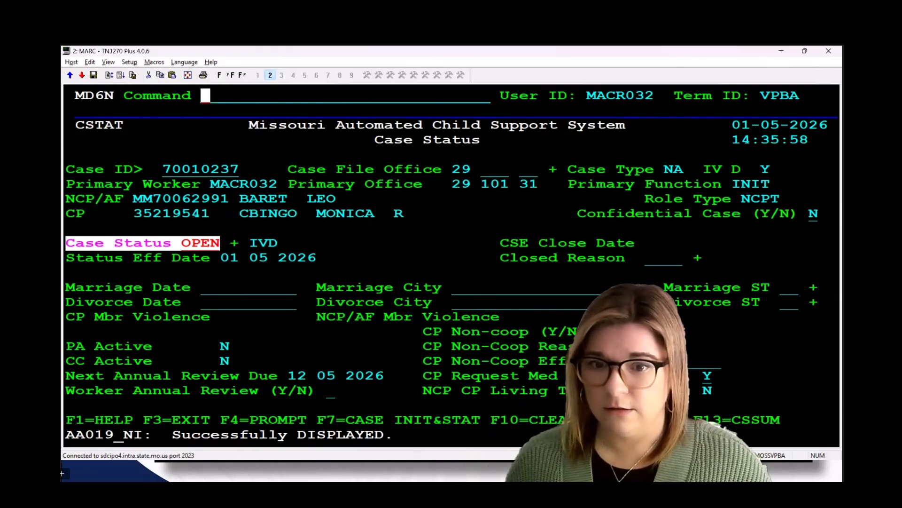
# Step: Prepare an update of the Case Status record and enter 04 12 2016 as the Marriage Date
pyautogui.write('u')
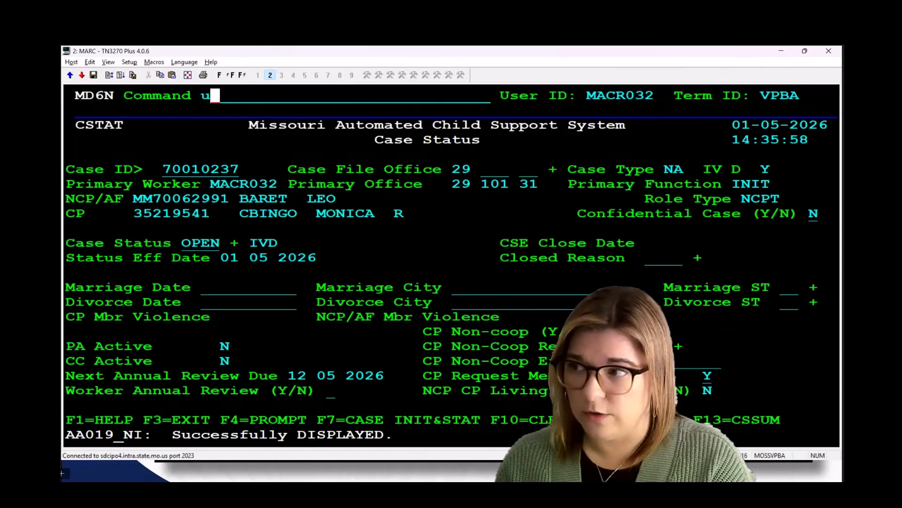
pyautogui.press('Tab')
pyautogui.press('Tab')
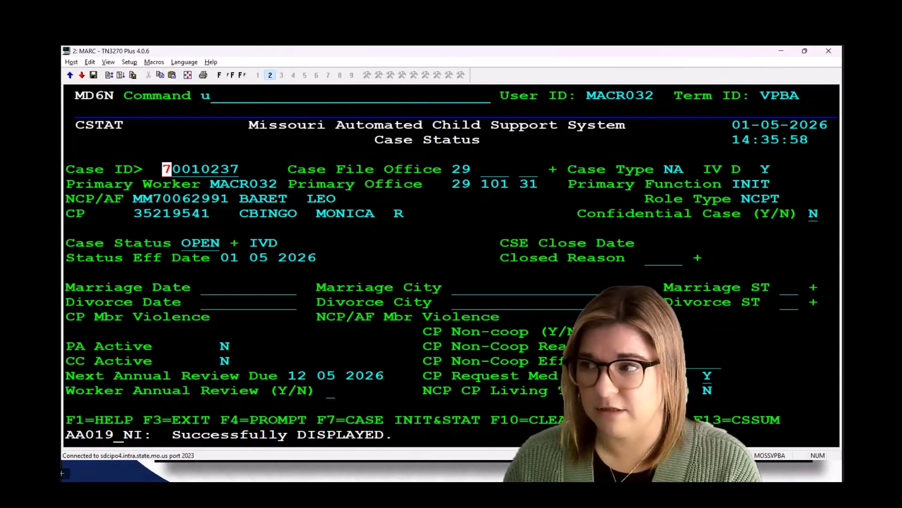
pyautogui.press('Tab')
pyautogui.press('Tab')
pyautogui.press('Tab')
pyautogui.press('Tab')
pyautogui.press('Tab')
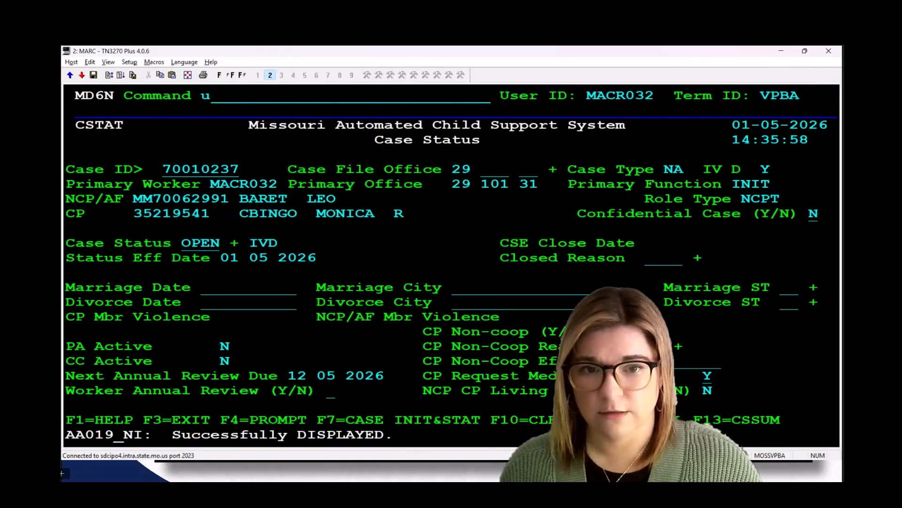
pyautogui.write('04122016')
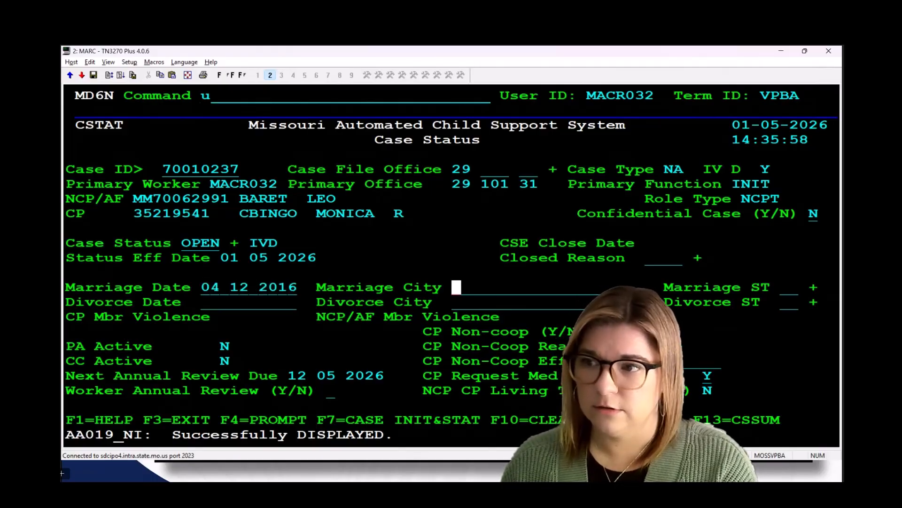
# Step: Enter 03 14 2021 as the Divorce Date, leaving the marriage city and state blank, and submit the Case Status update
pyautogui.press('Tab')
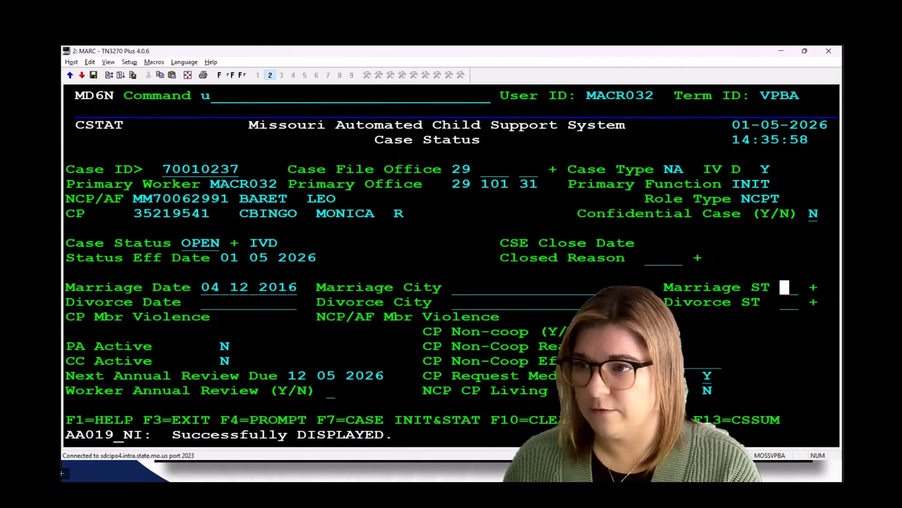
pyautogui.press('Tab')
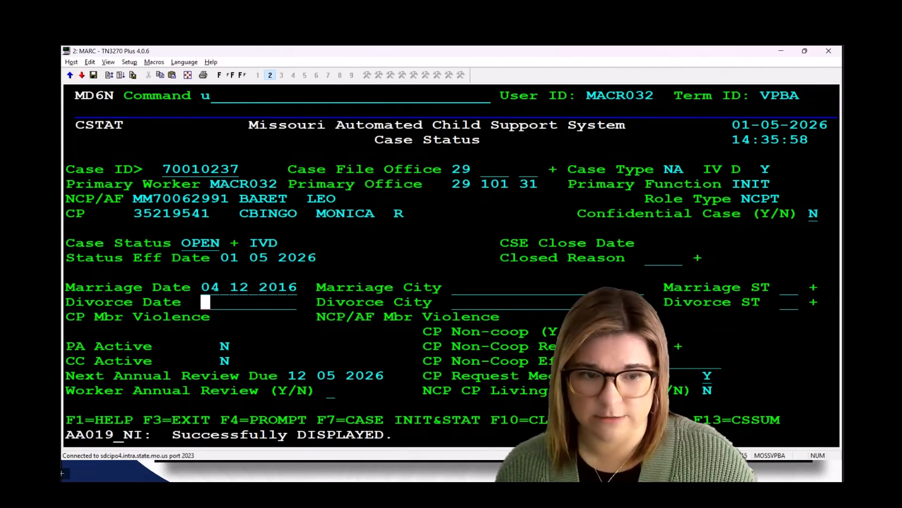
pyautogui.write('03 14 ')
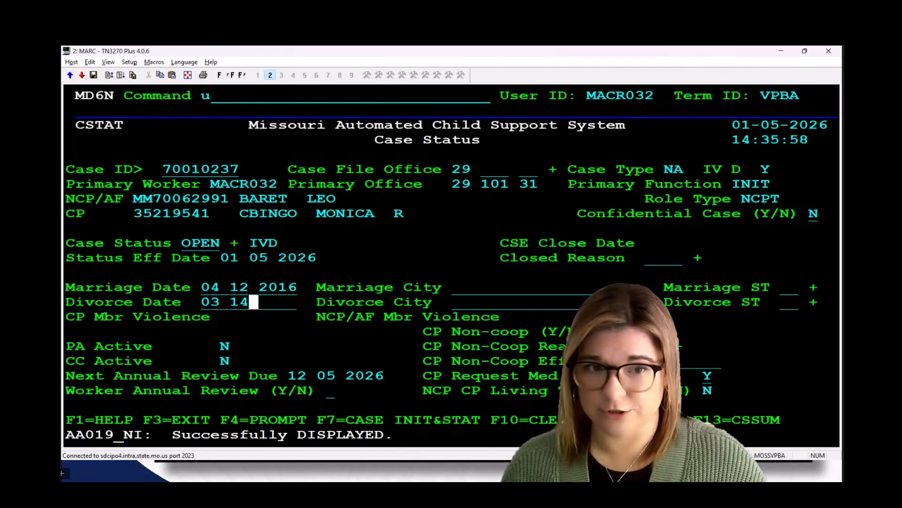
pyautogui.write('2021')
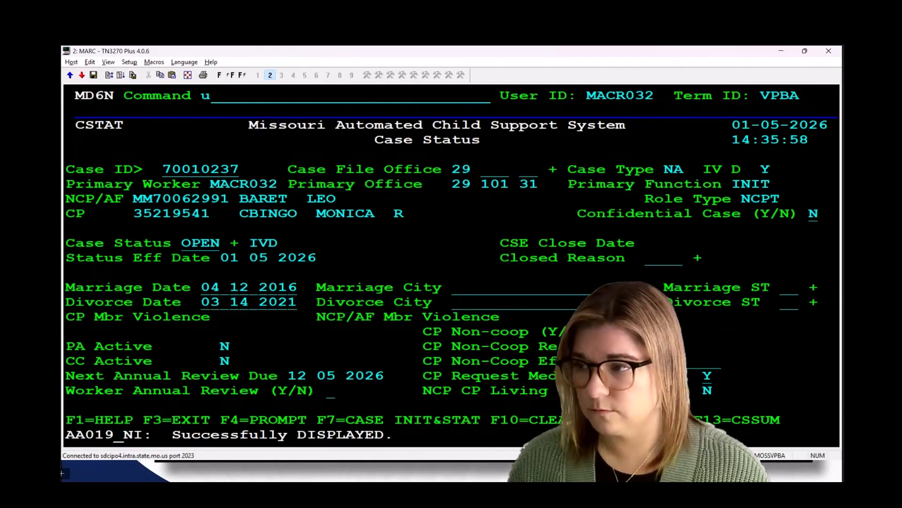
pyautogui.press('Return')
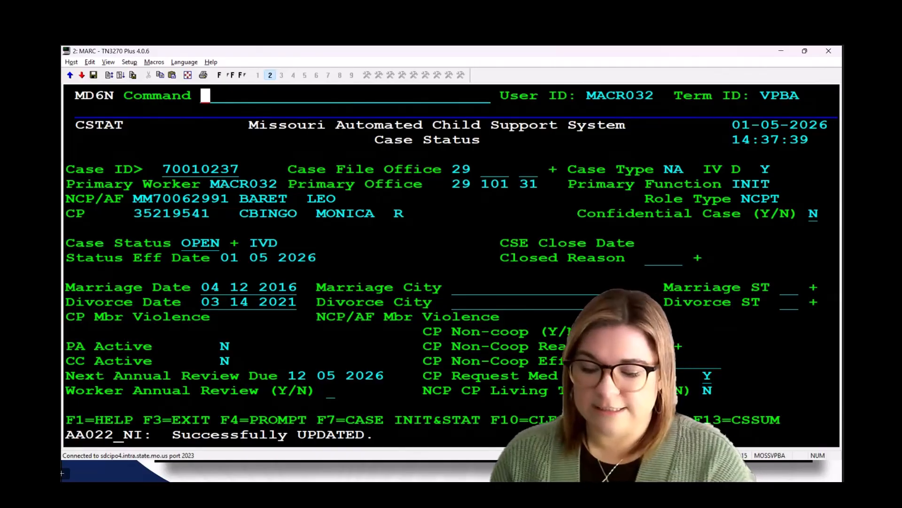
# Step: Open Case Initiation and Status (CASIS) and update the case with Move case out of initiation set to Y, highlighting the primary Function
pyautogui.write('casis')
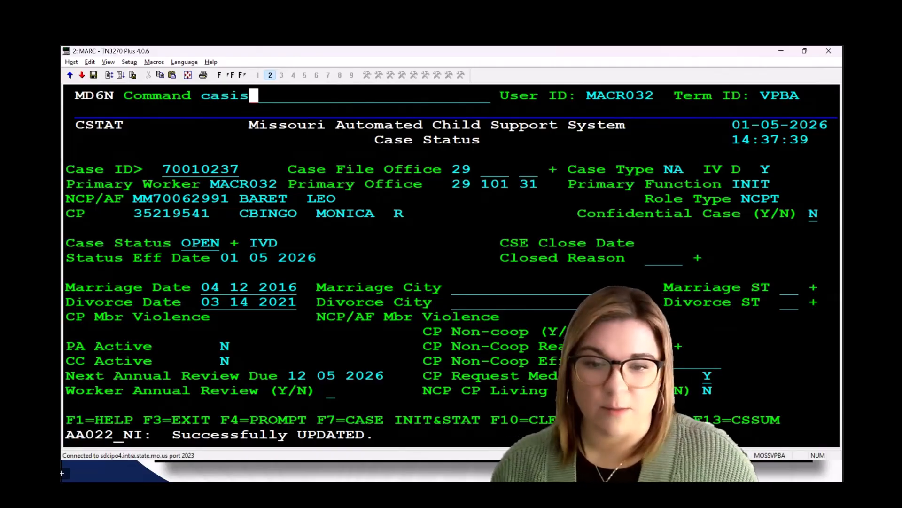
pyautogui.press('Return')
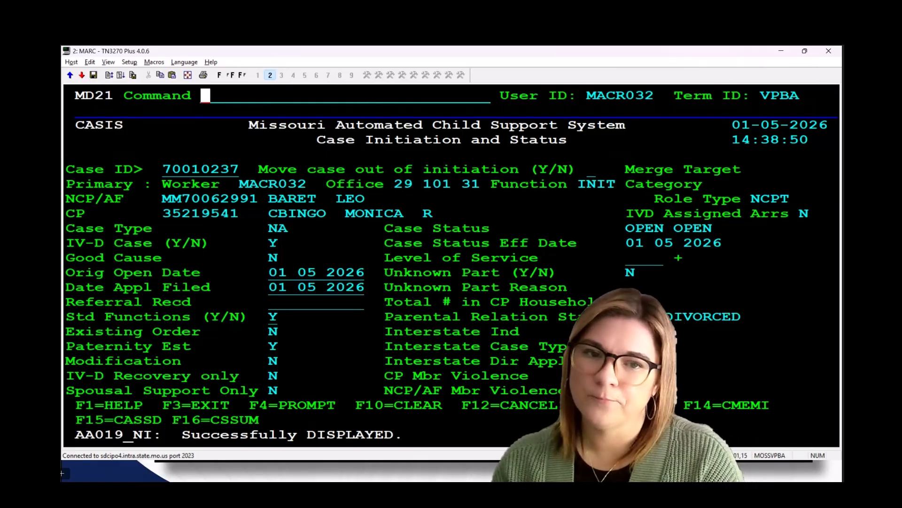
pyautogui.write('u')
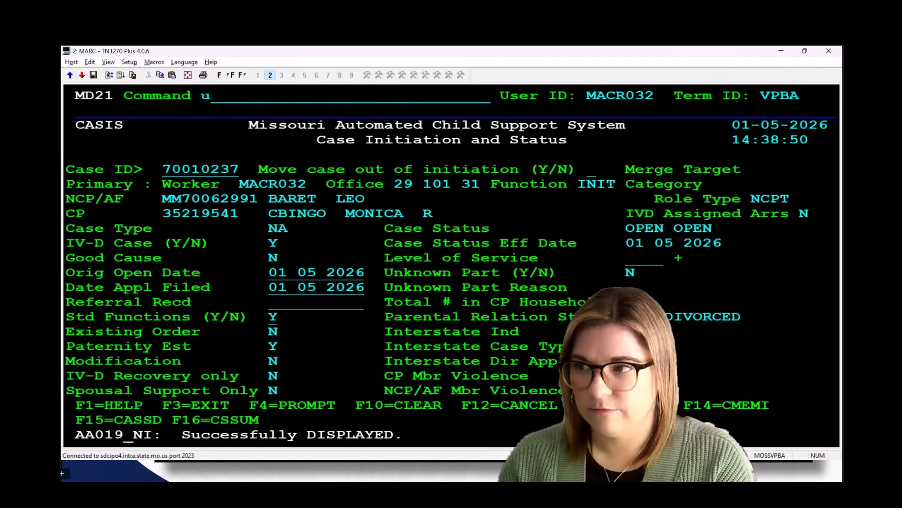
pyautogui.press('Tab')
pyautogui.press('Tab')
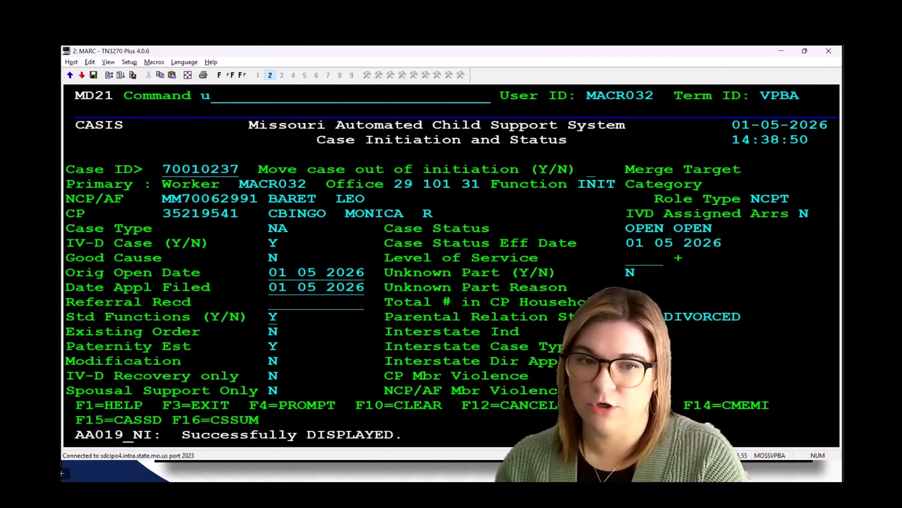
pyautogui.write('y')
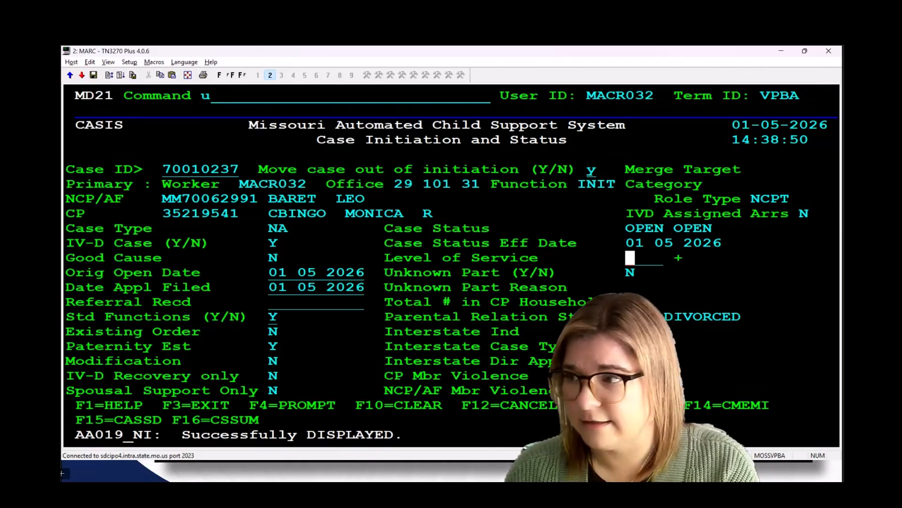
pyautogui.press('Tab')
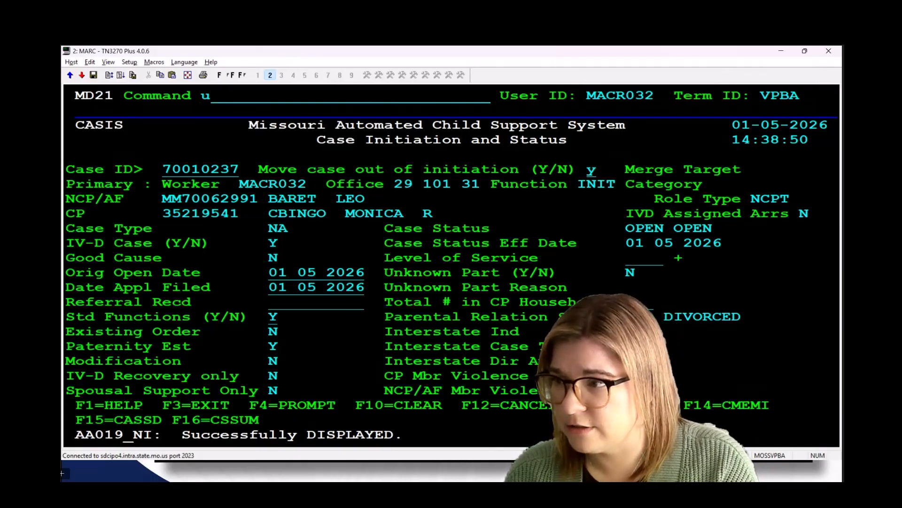
pyautogui.press('Tab')
pyautogui.press('Tab')
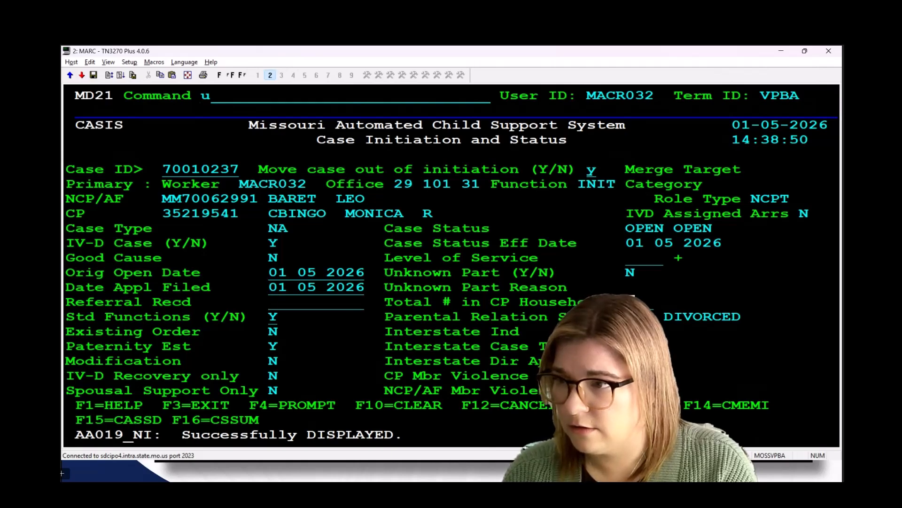
pyautogui.press('Tab')
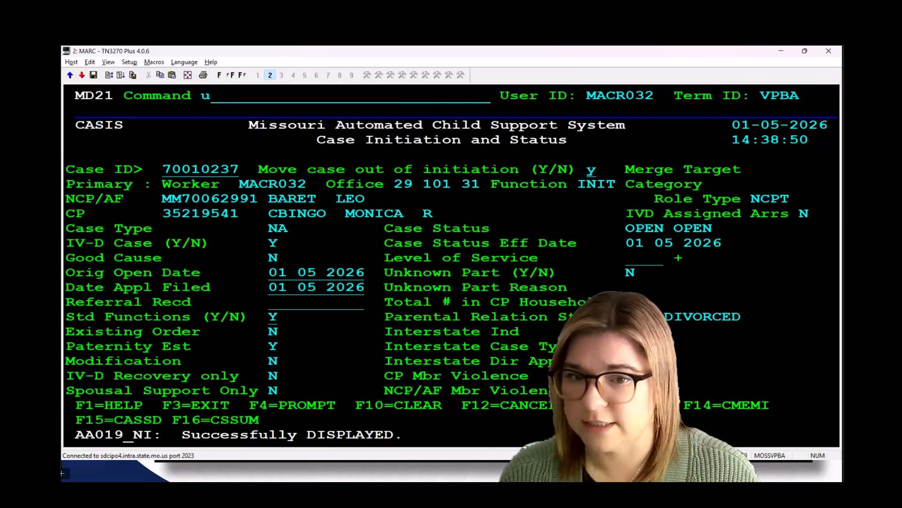
pyautogui.press('Return')
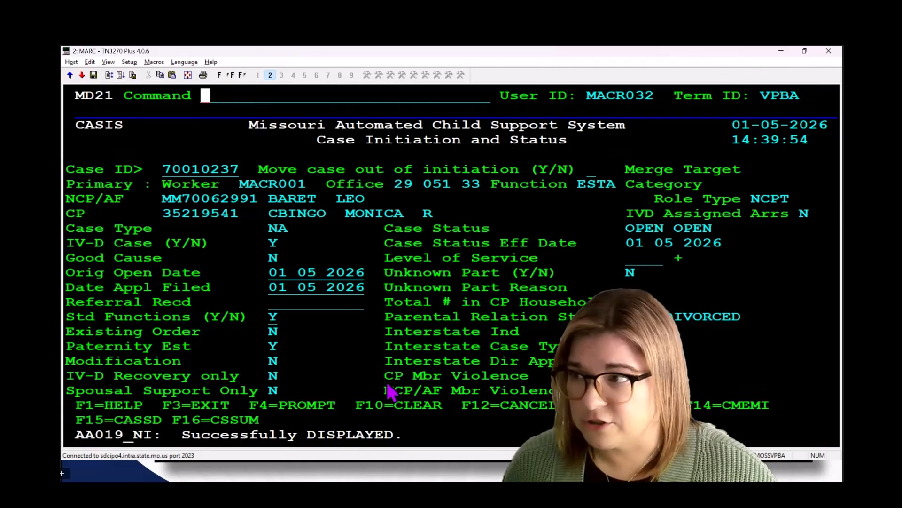
pyautogui.moveTo(499, 187); pyautogui.dragTo(616, 195)
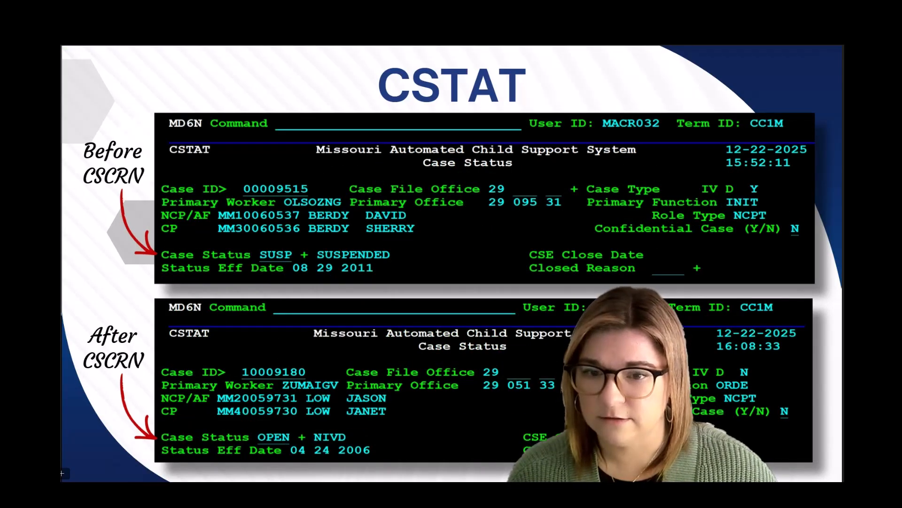
pyautogui.press('Right')
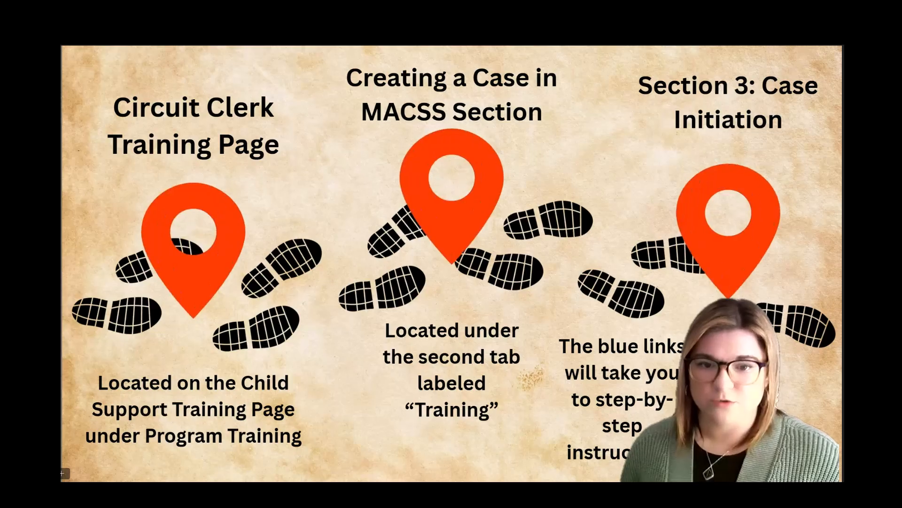